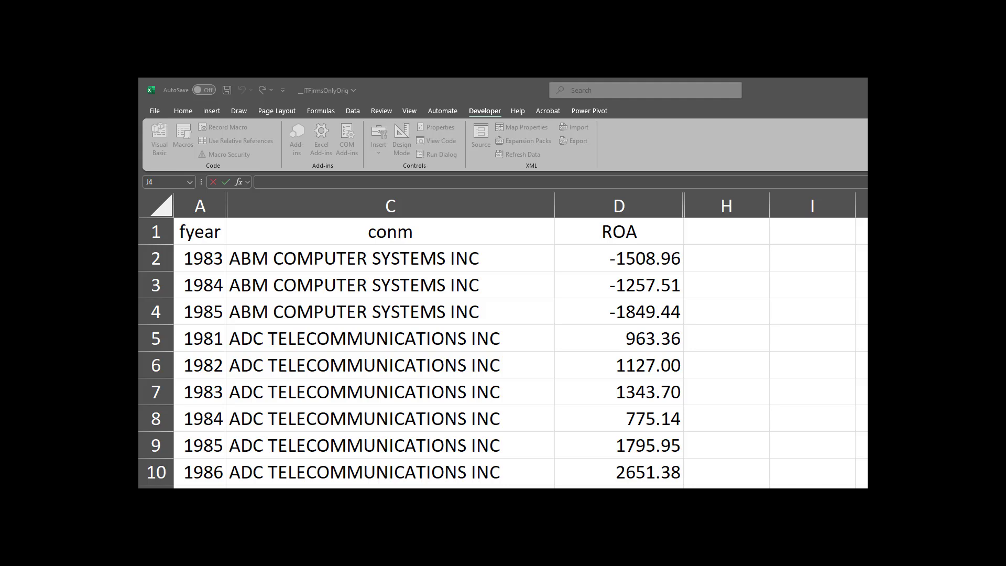
- Switch to the SPSS Statistics Viewer and examine the skewness and kurtosis in the ROA frequencies output
key(alt+Tab)
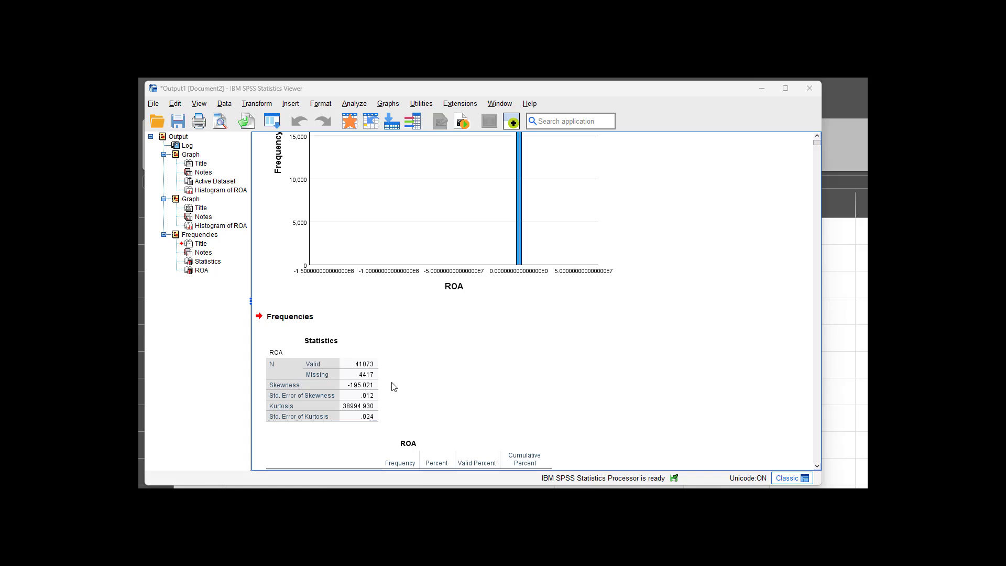
click(352, 407)
click(426, 372)
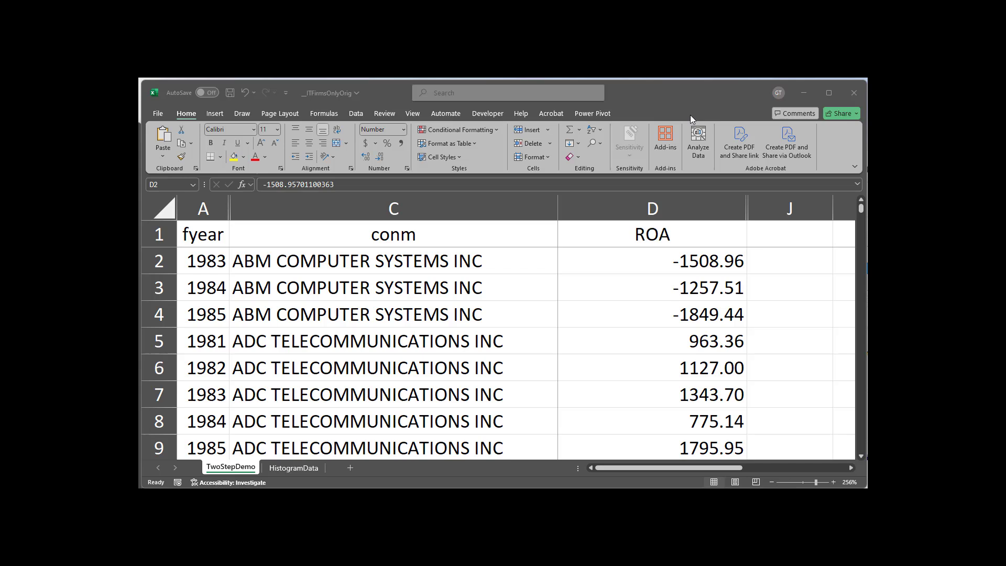
- Format the whole ROA column in the Excel worksheet as Number with 8 decimal places
click(645, 208)
right_click(654, 307)
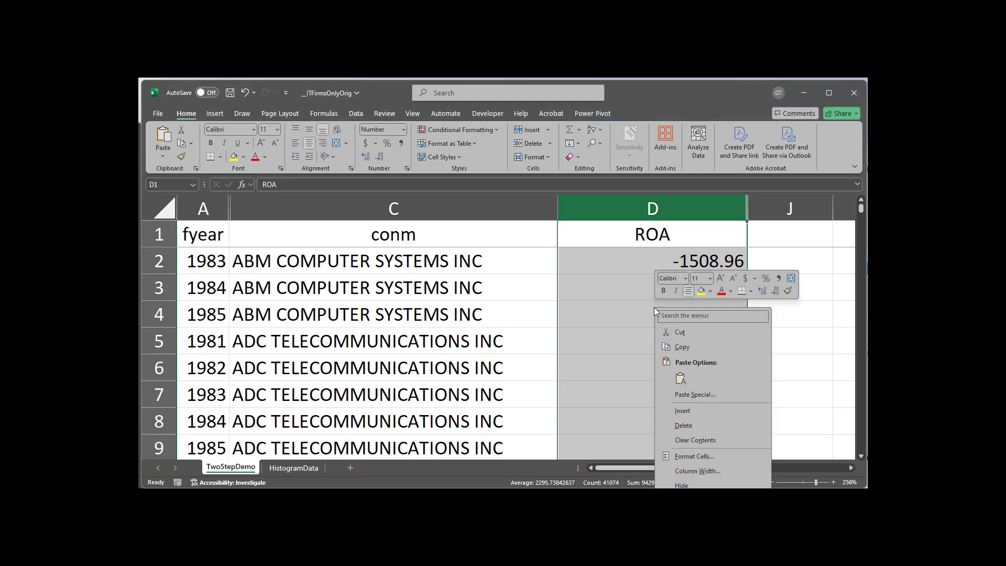
click(694, 456)
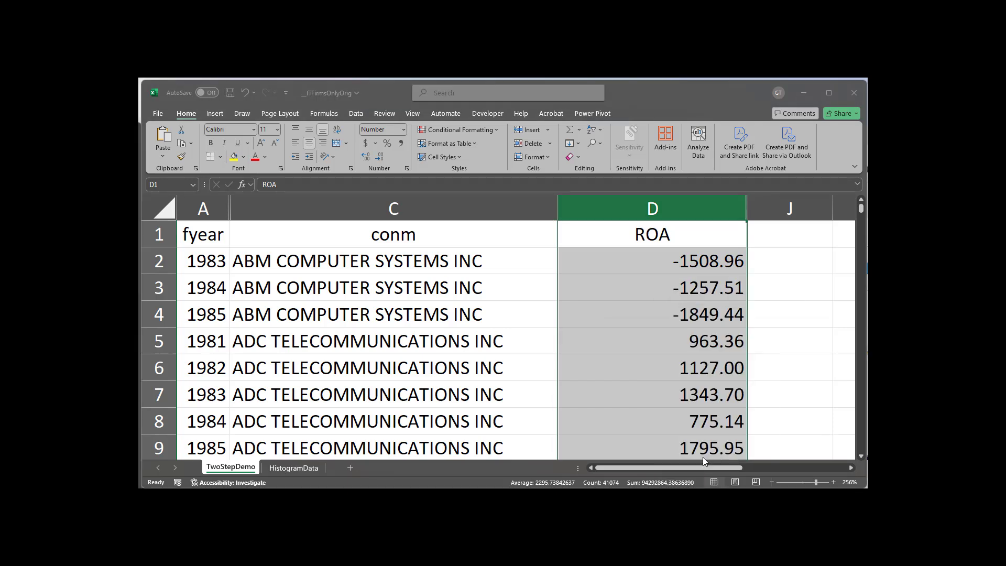
click(586, 302)
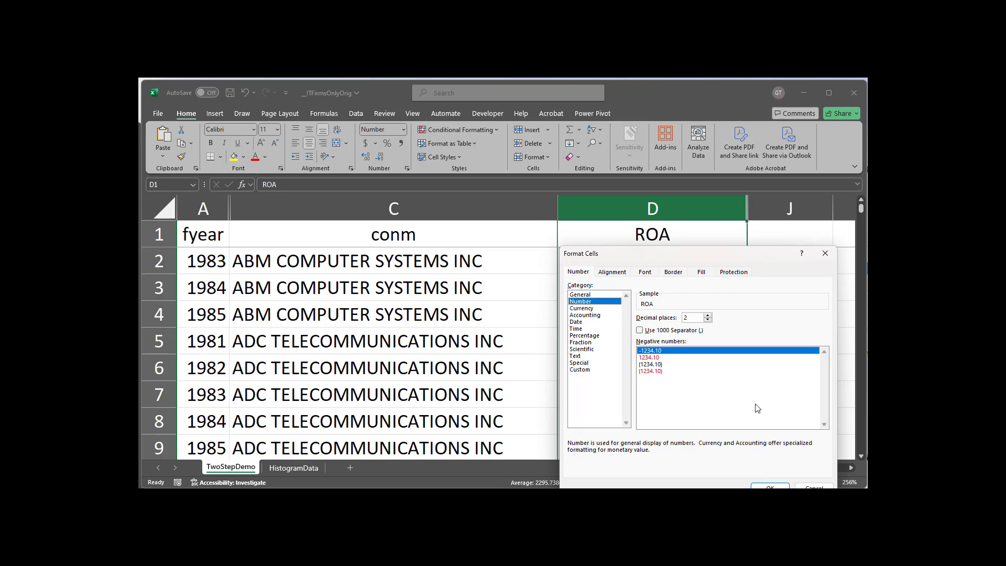
click(707, 316)
click(707, 315)
click(708, 315)
click(708, 315)
click(708, 315)
click(707, 315)
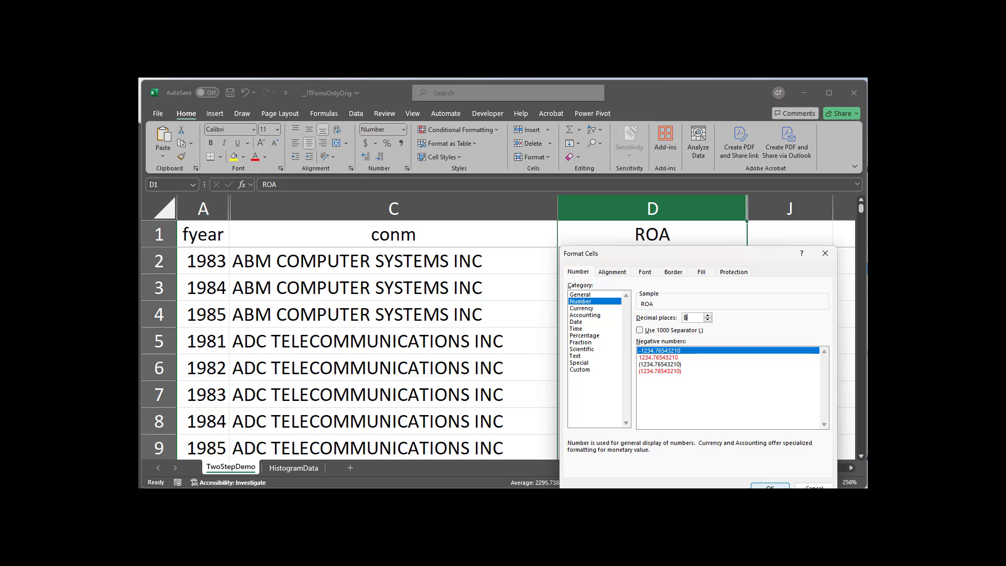
click(769, 485)
- Check the last ROA data rows and inspect the array, x and significance arguments of the PERCENTRANK formula in E2
drag(861, 208, 851, 472)
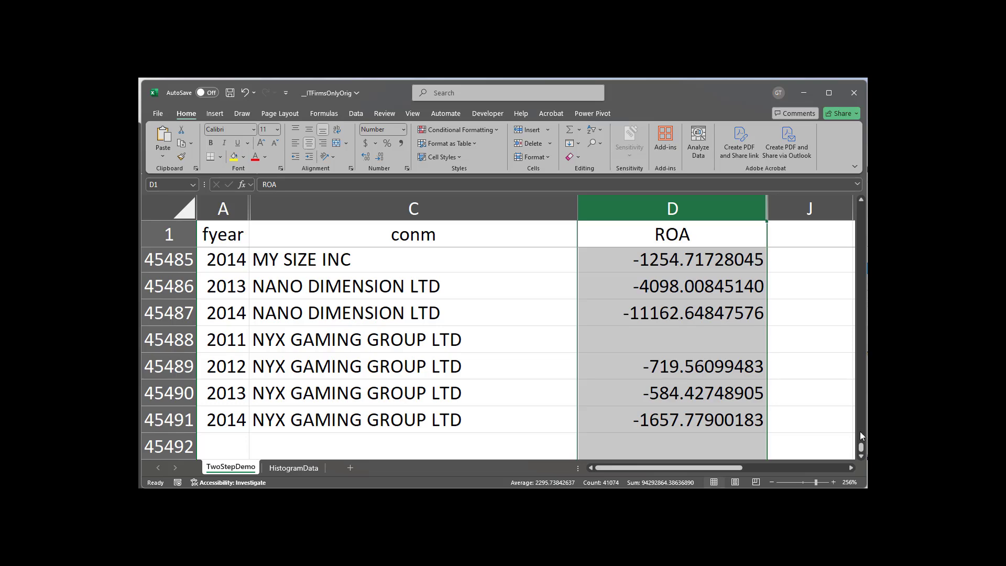
drag(861, 447, 862, 178)
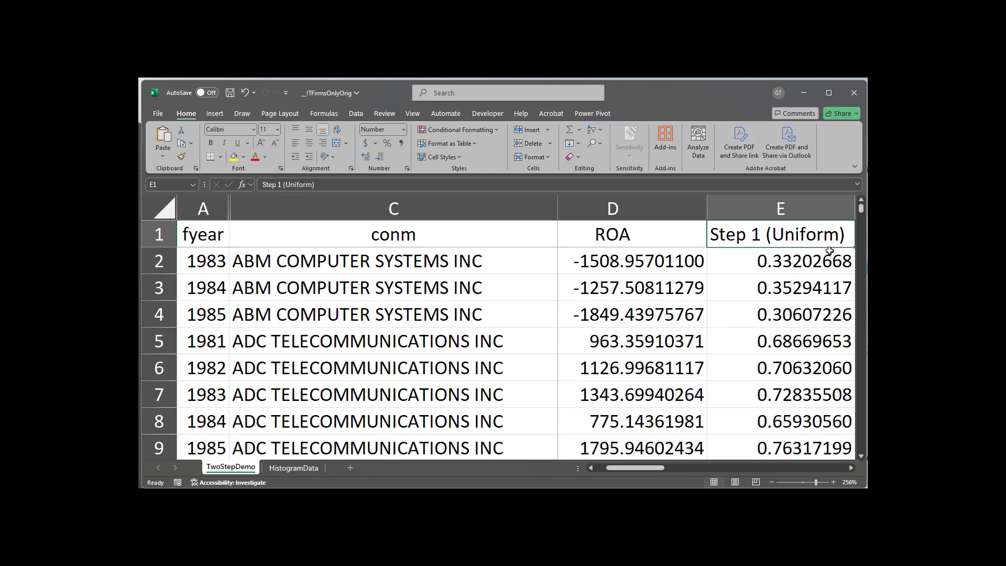
click(739, 261)
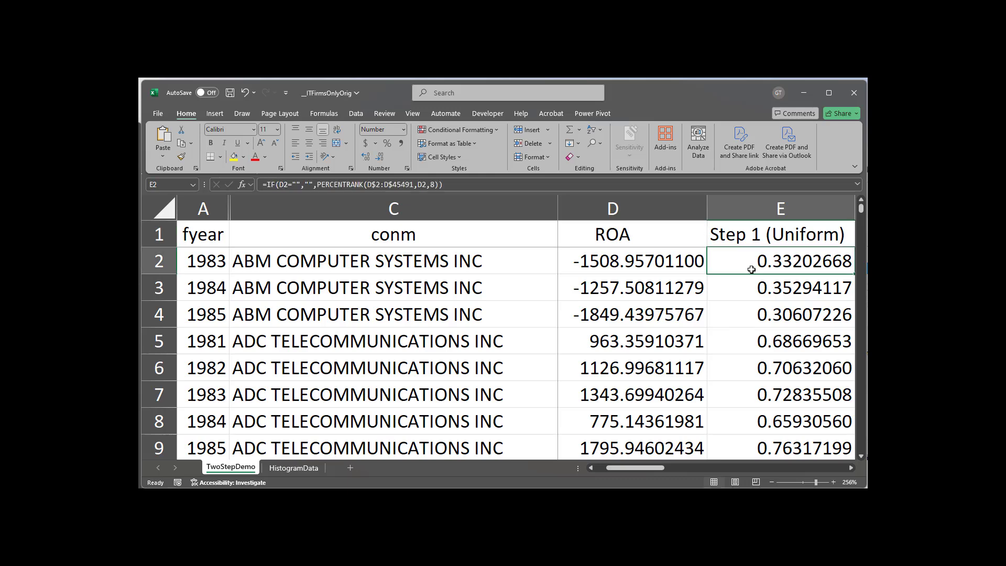
click(369, 185)
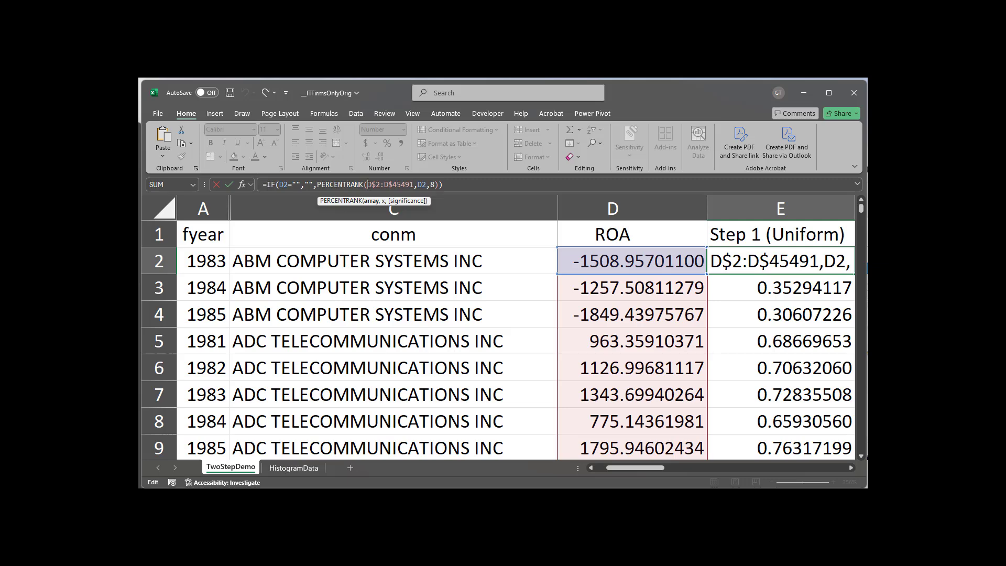
drag(368, 185, 417, 189)
double_click(418, 184)
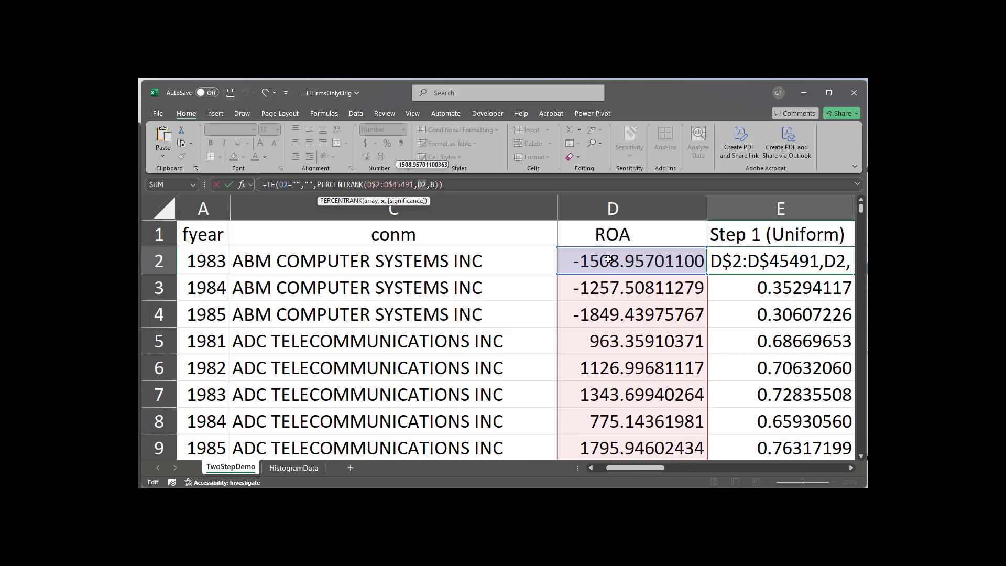
key(Right)
key(Right)
key(Right)
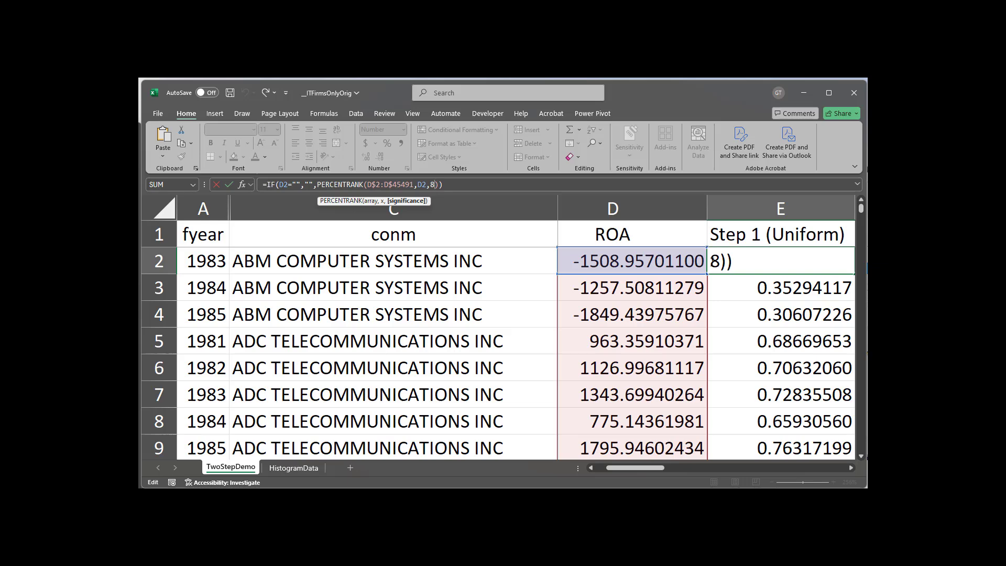
click(446, 184)
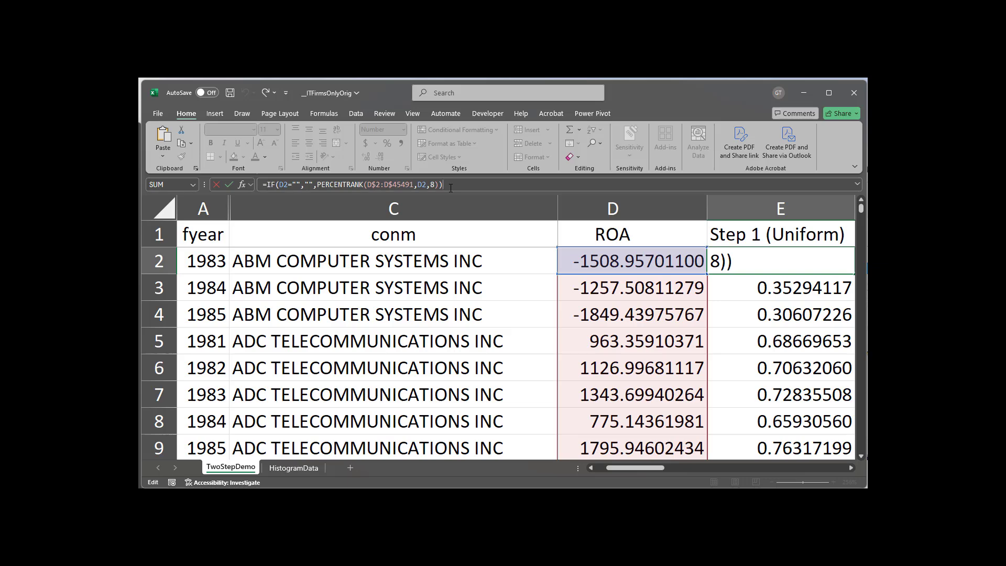
key(Return)
click(743, 261)
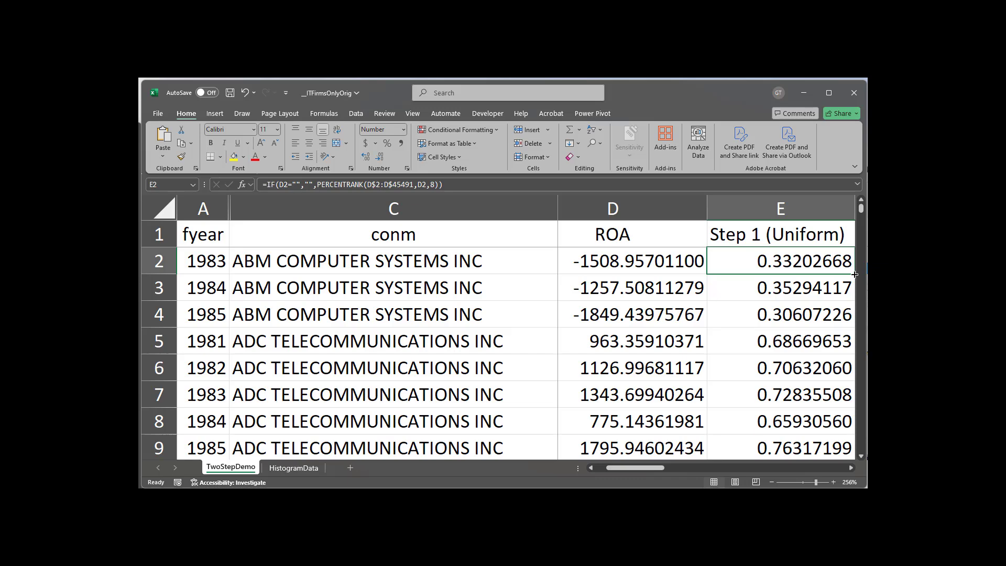
- Replace the Step 1 (Uniform) value in row 901, APPLE INC 2012, with the formula =1-(1/COUNT(D:D))
drag(861, 208, 860, 200)
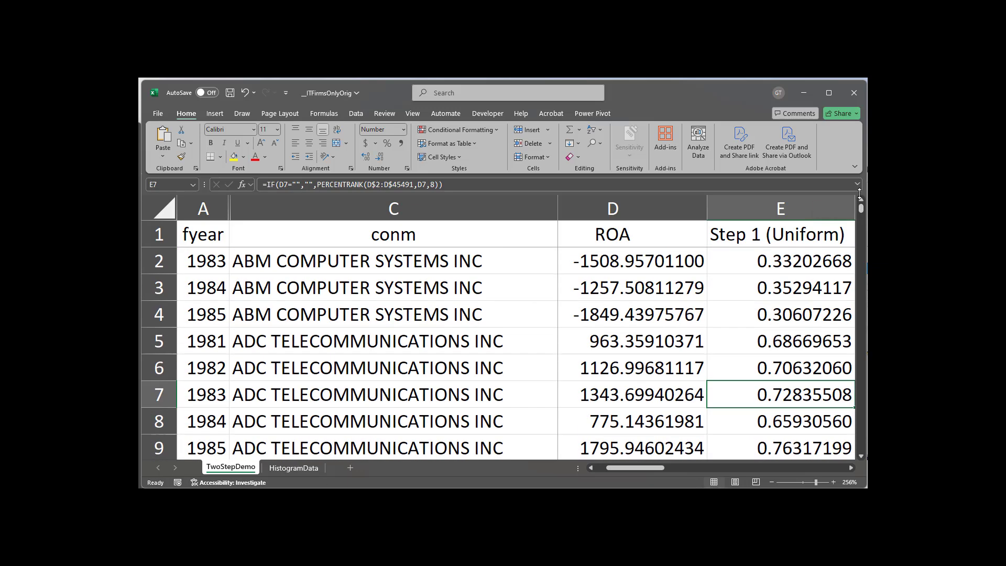
click(858, 326)
click(858, 326)
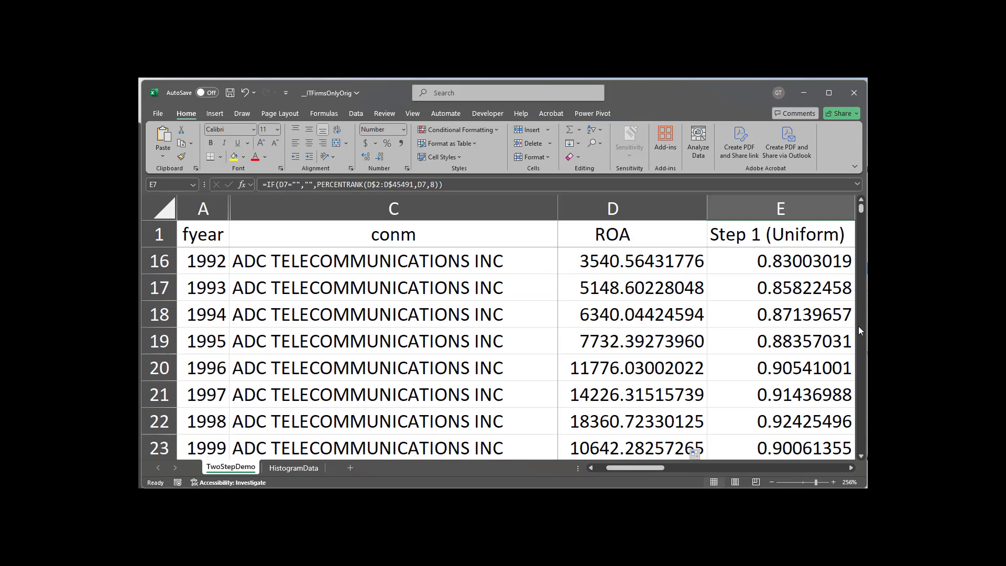
click(858, 326)
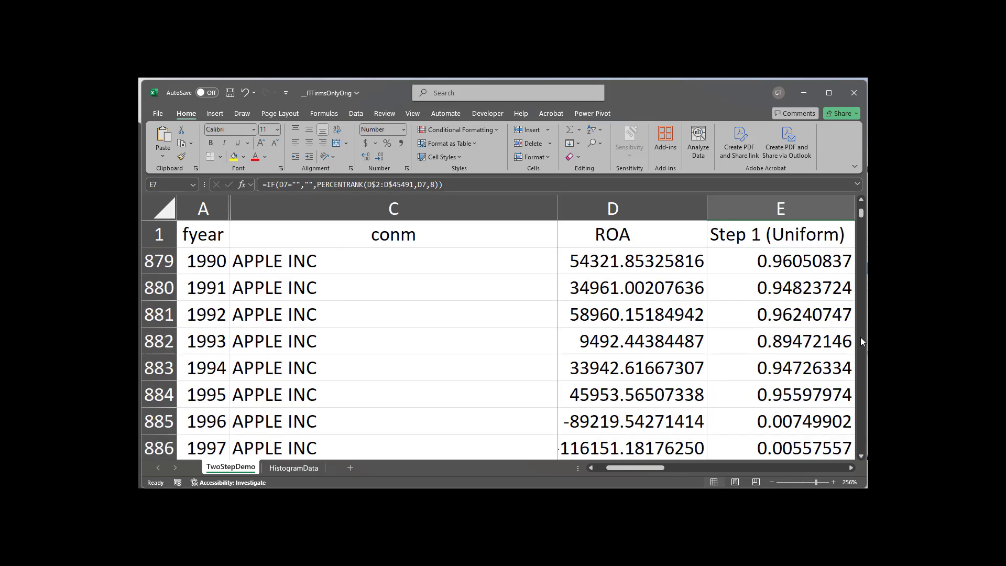
click(861, 339)
click(860, 339)
click(861, 339)
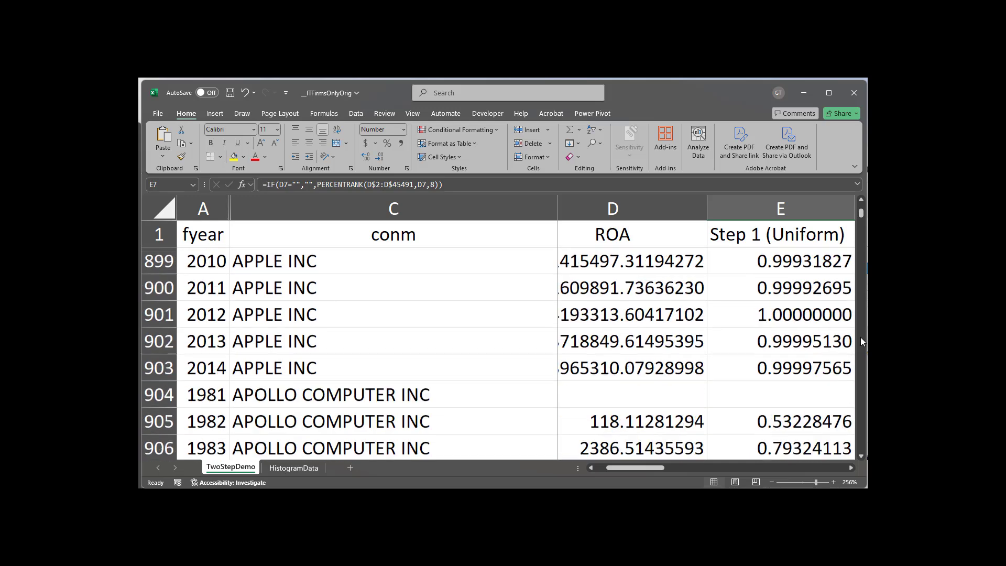
scroll(860, 337, down, 1)
click(761, 287)
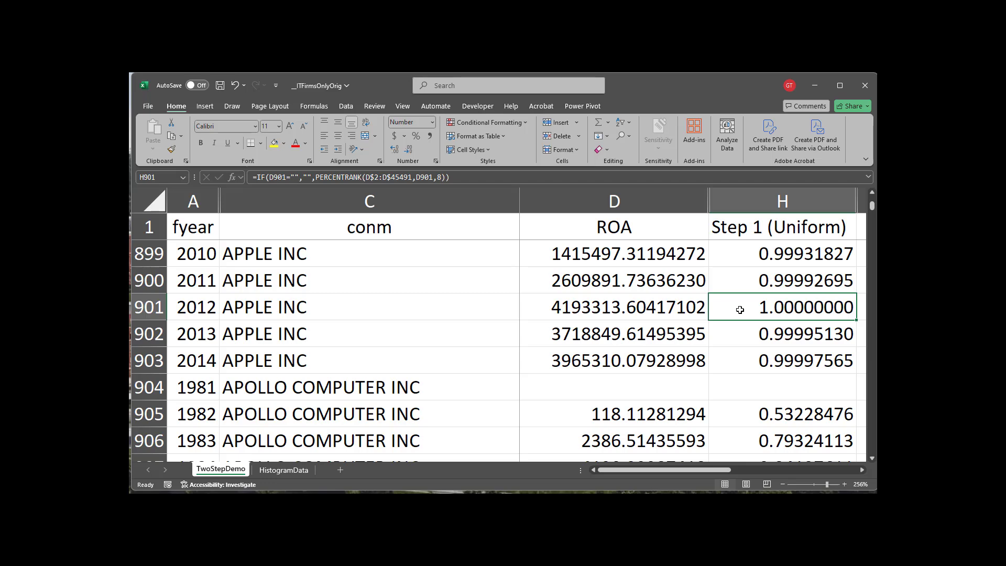
text(=)
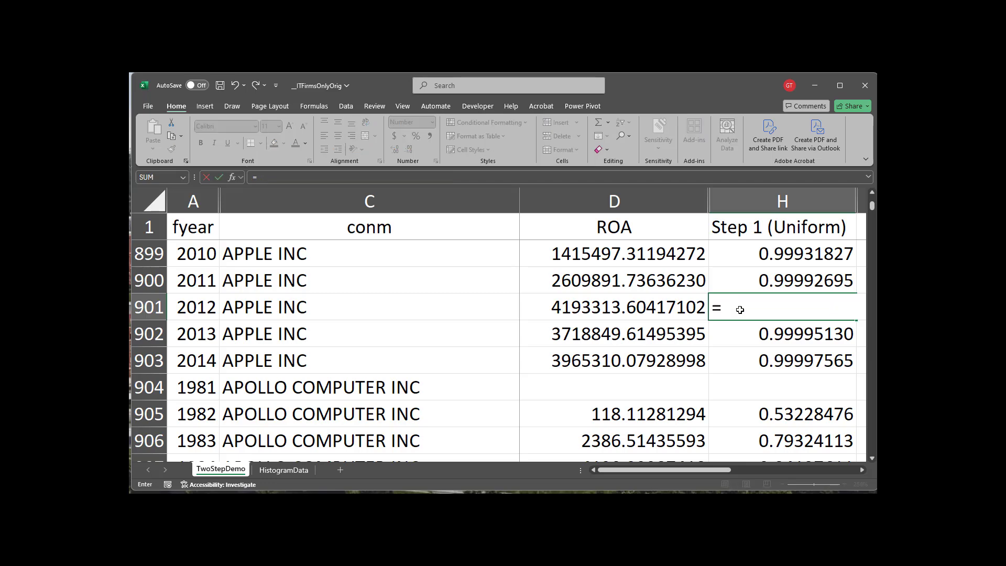
text(1-(1/)
text(count()
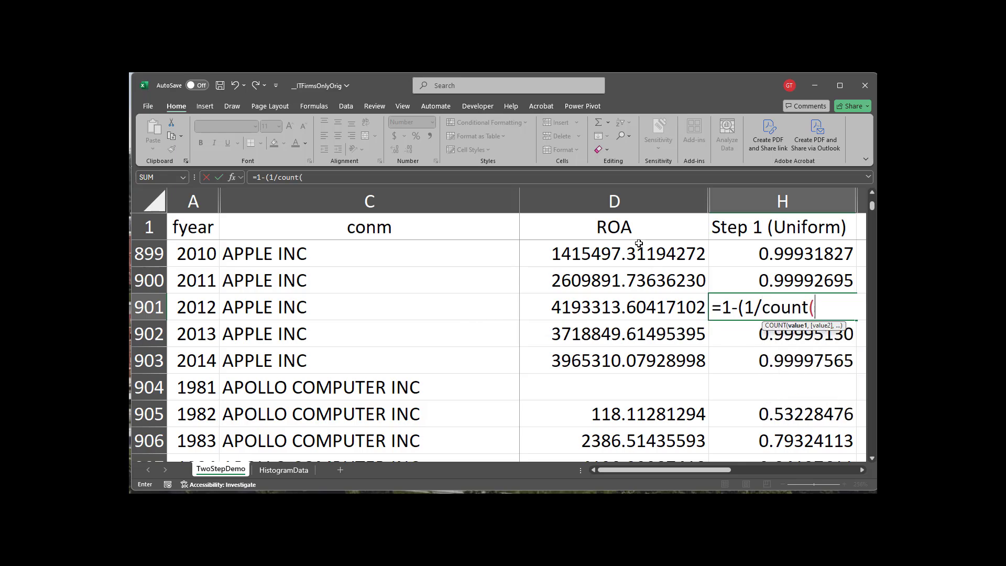
click(624, 202)
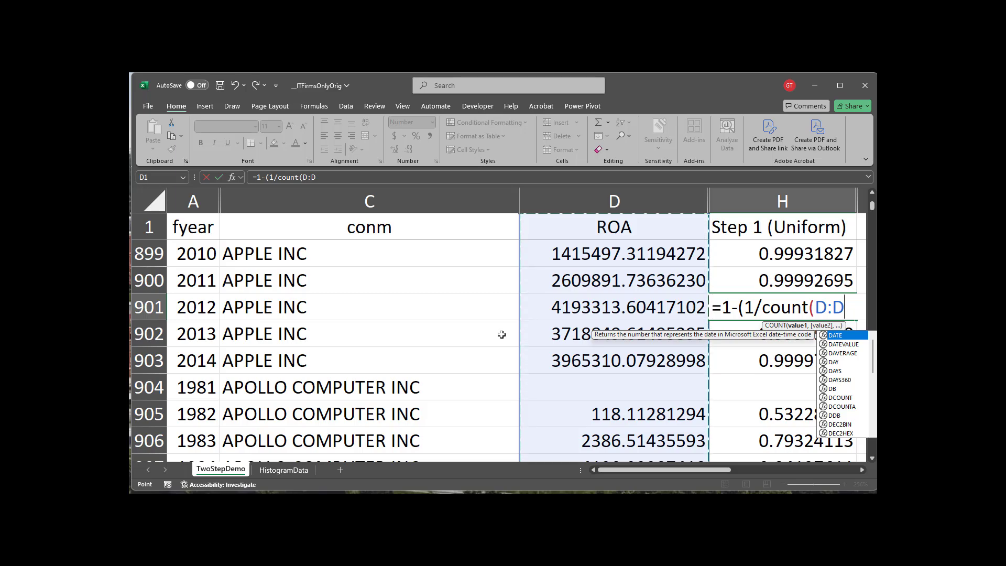
text())
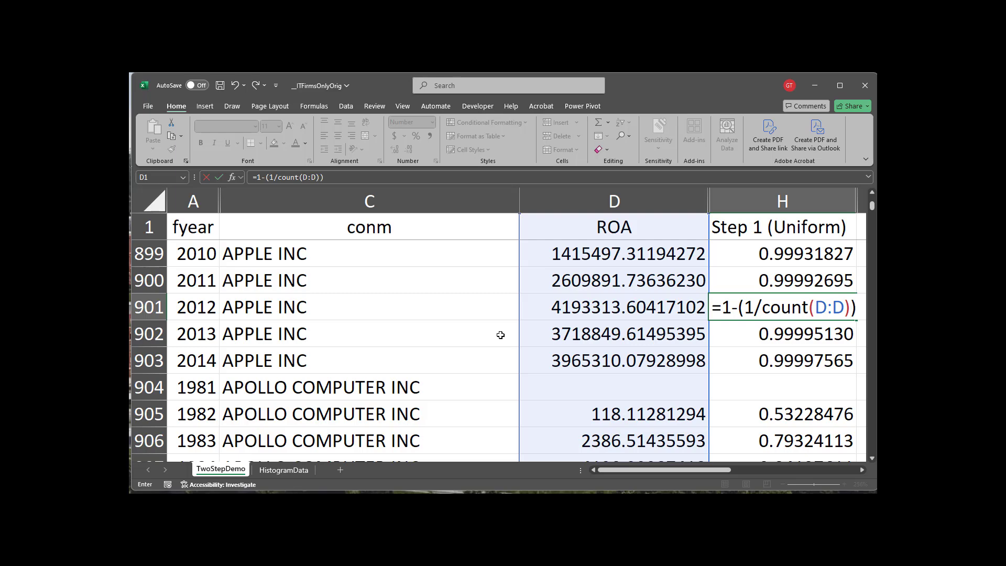
key(ctrl+Return)
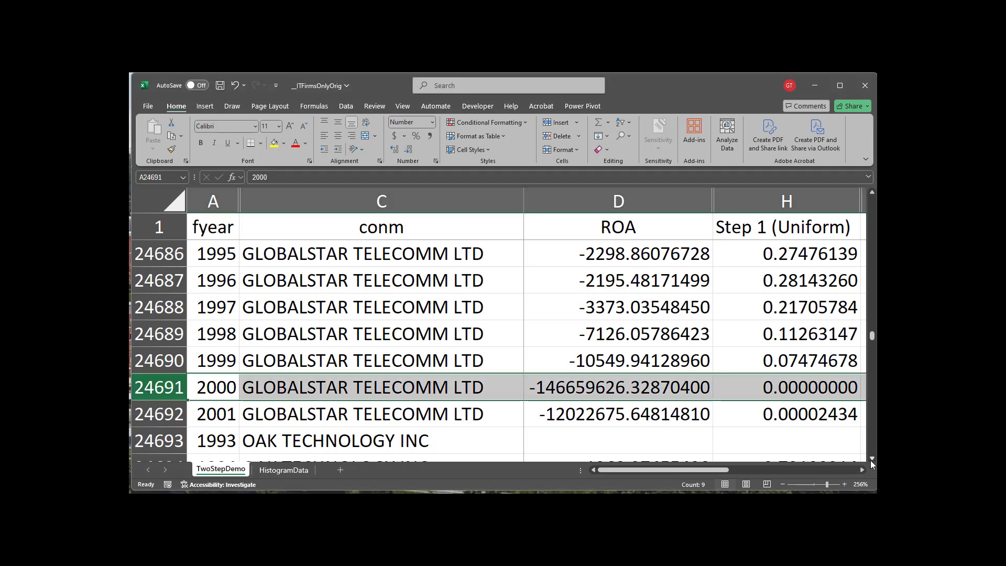
- Replace the Step 1 (Uniform) value in row 24691, GLOBALSTAR TELECOMM LTD 2000, with the formula =1/COUNT(D:D)
double_click(872, 458)
click(786, 335)
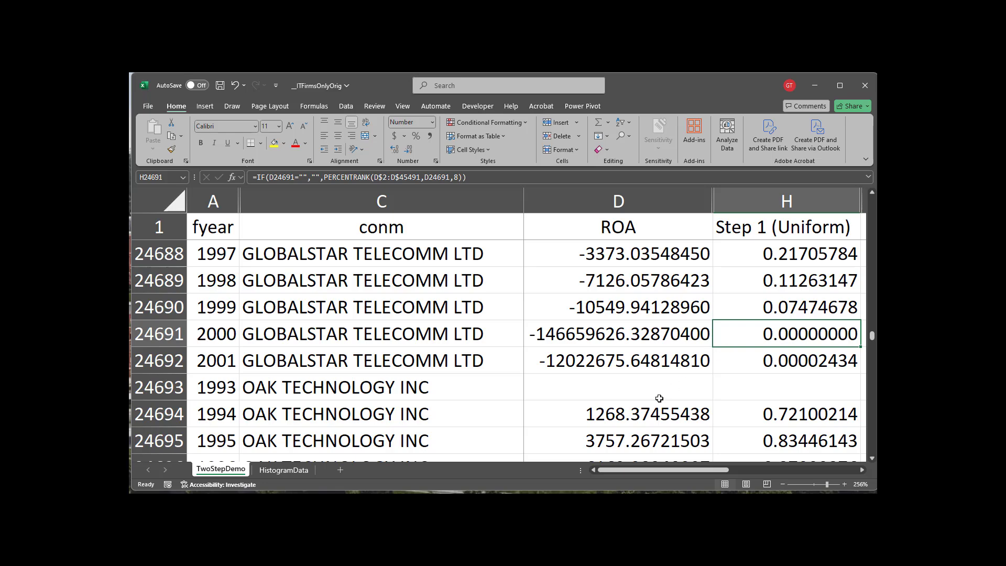
text(=1)
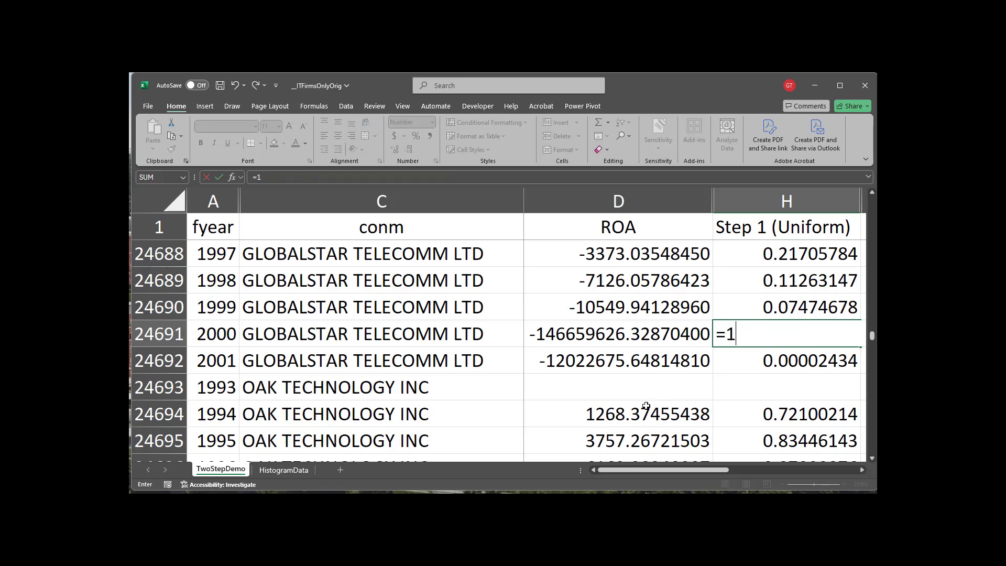
text(/count()
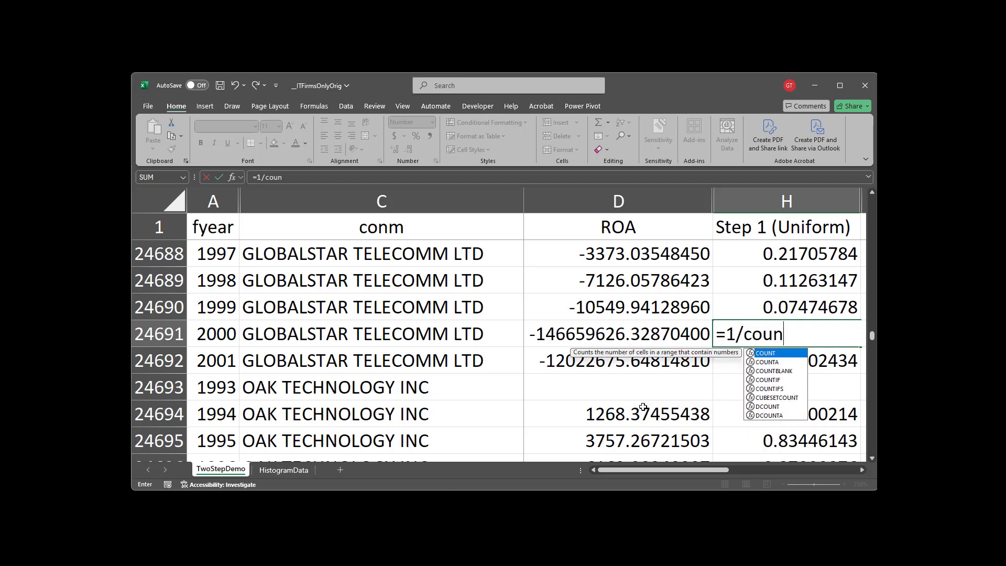
click(607, 203)
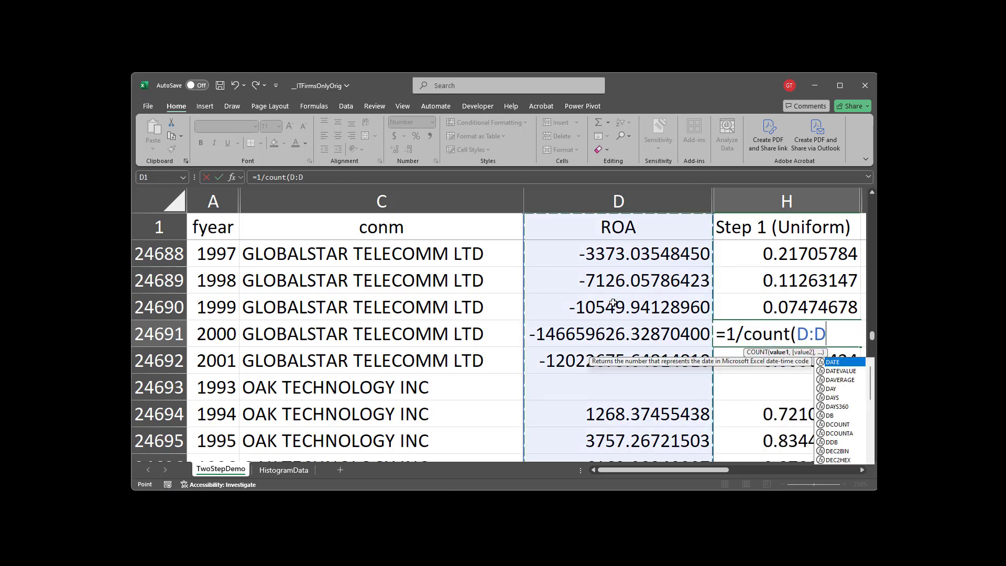
text())
key(Return)
key(Up)
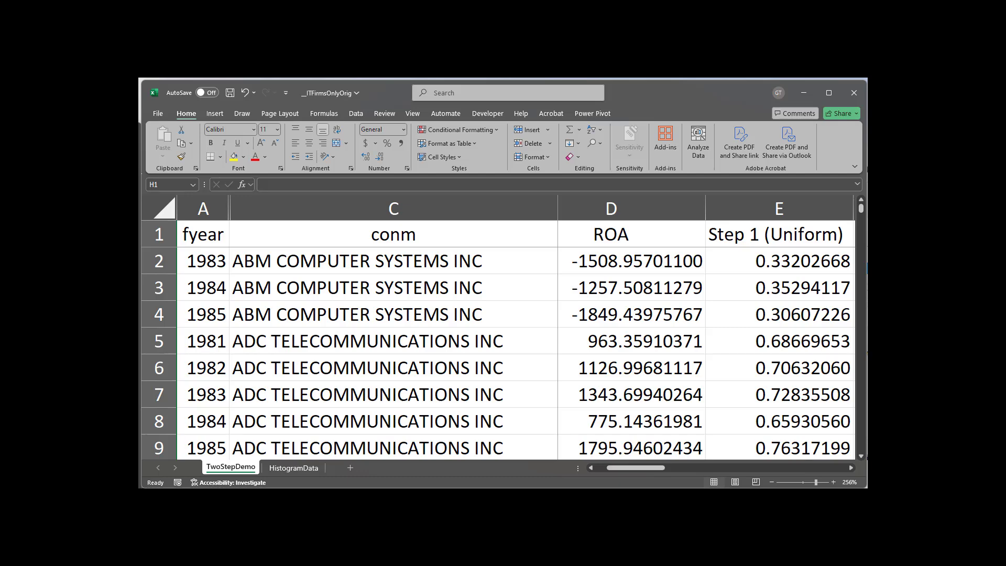
- Compare the ROA and Step 1 (Uniform) columns, review the E2 formula, and view the Step 2 (Normal) column heading
click(757, 203)
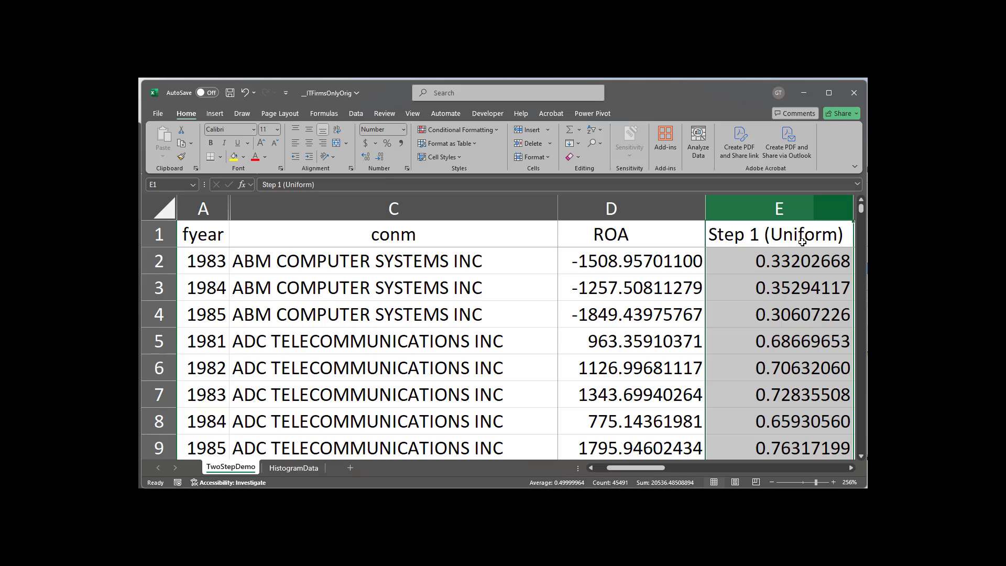
click(648, 207)
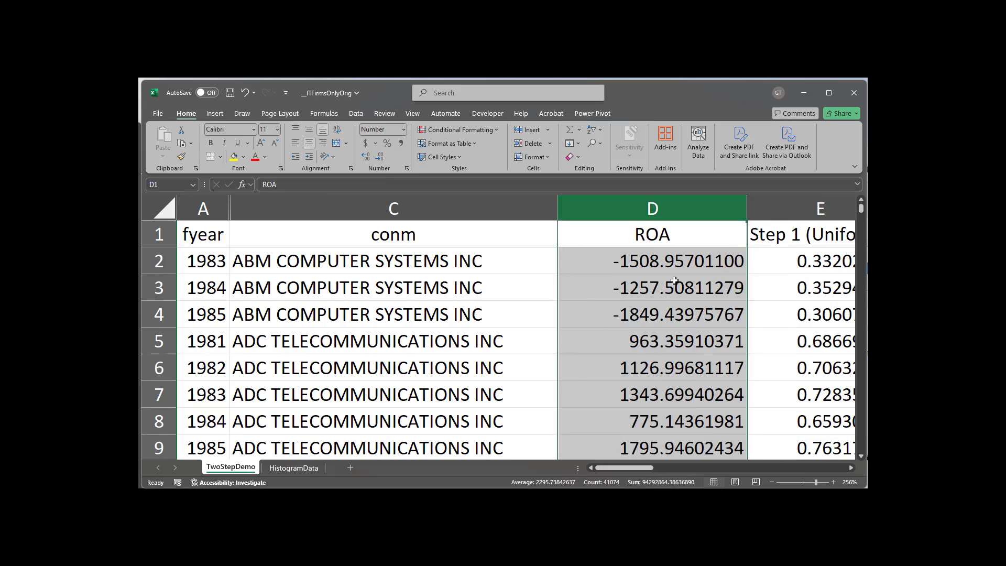
click(811, 212)
click(851, 467)
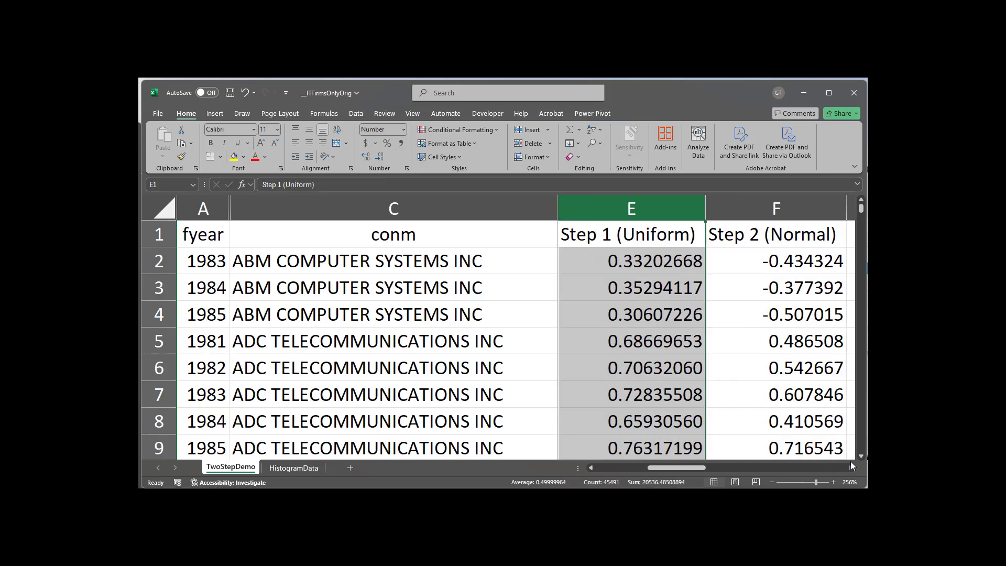
drag(674, 467, 649, 467)
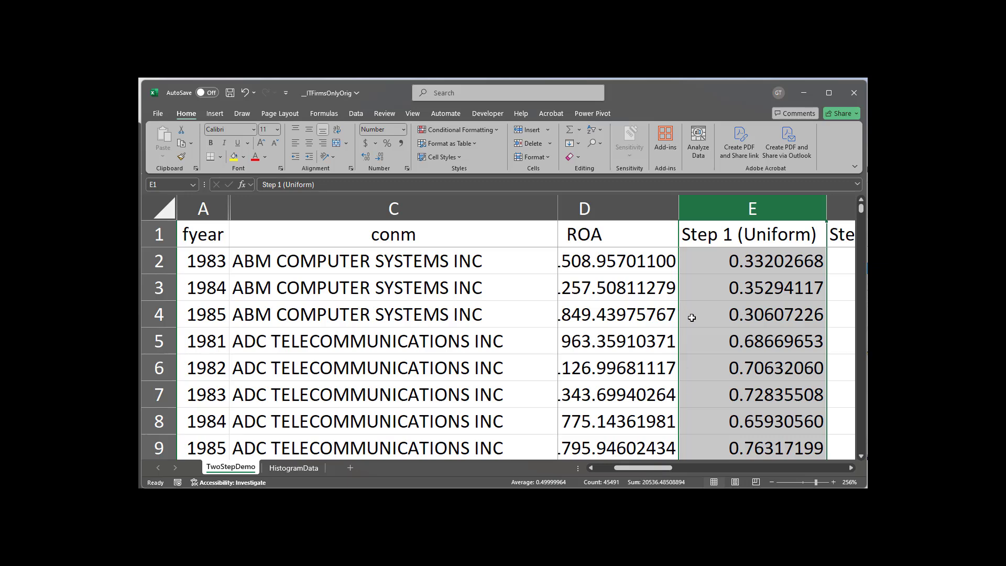
click(705, 267)
click(851, 468)
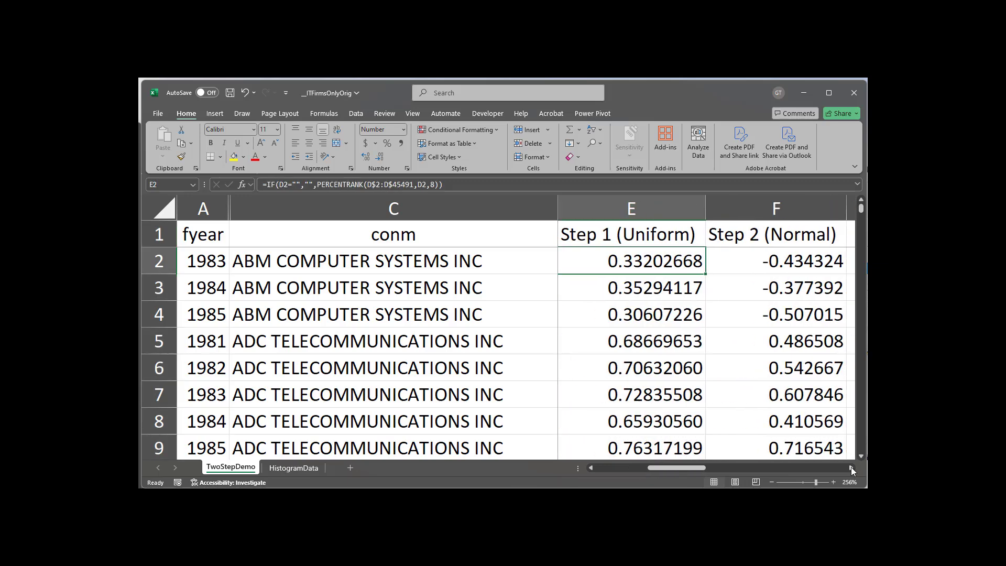
click(750, 229)
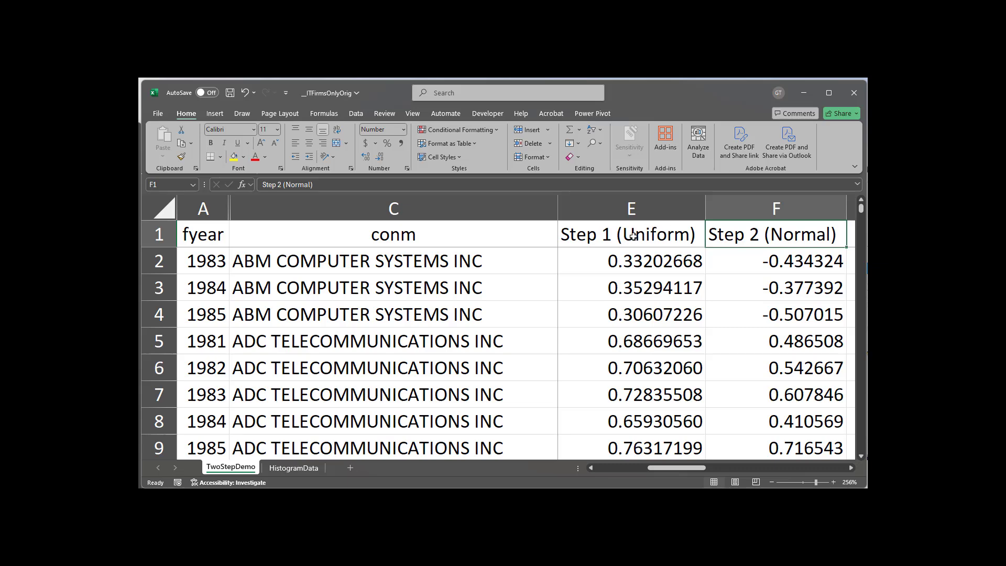
- Inspect the probability, mean and standard_dev arguments of the NORM.INV formula in F2, leaving the formula as it is
click(733, 256)
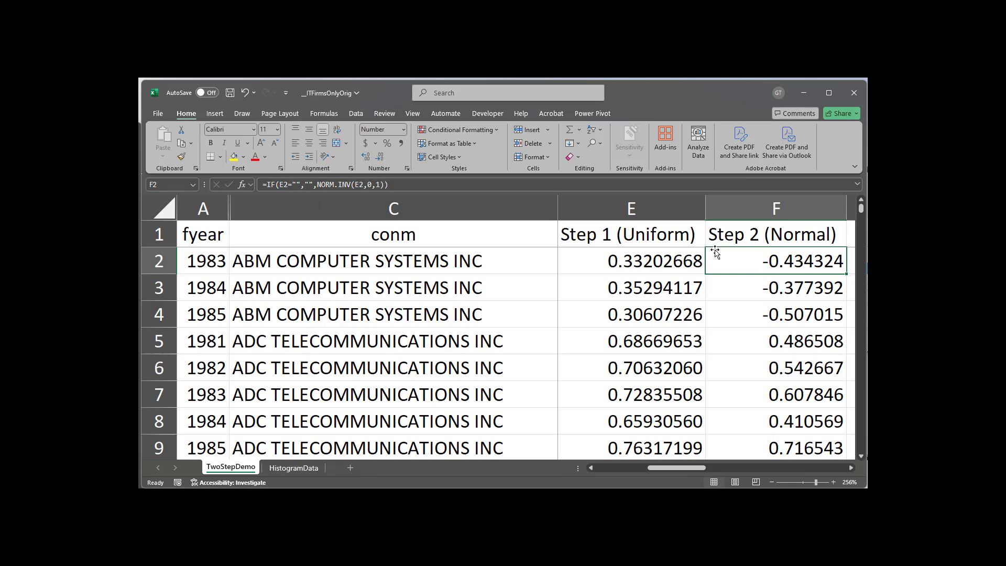
click(318, 185)
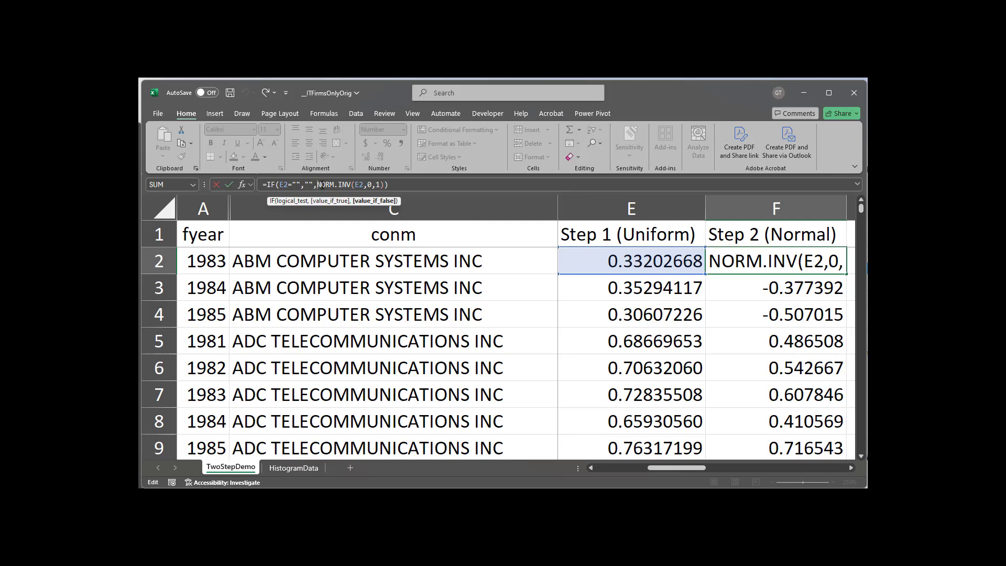
click(363, 185)
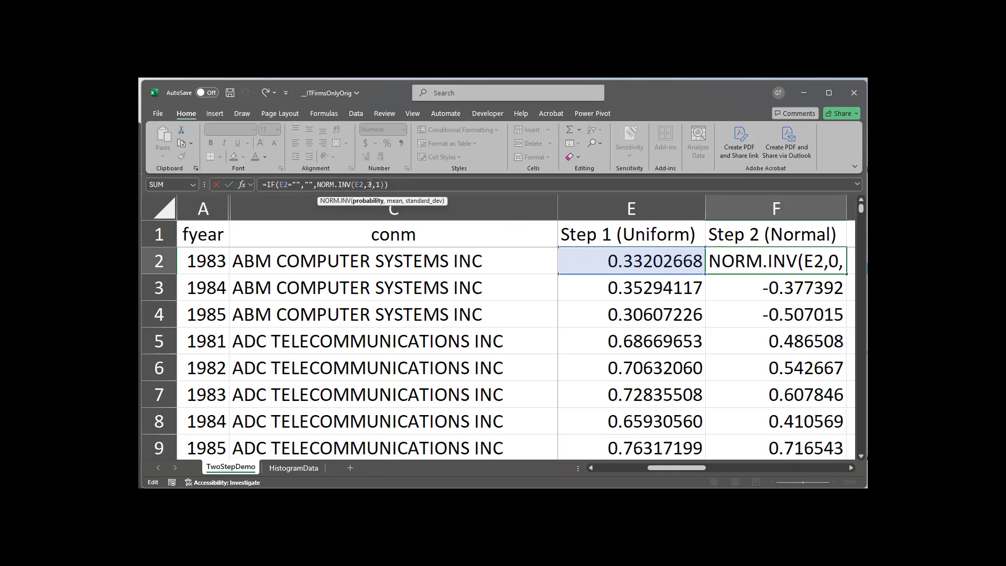
click(369, 184)
click(378, 185)
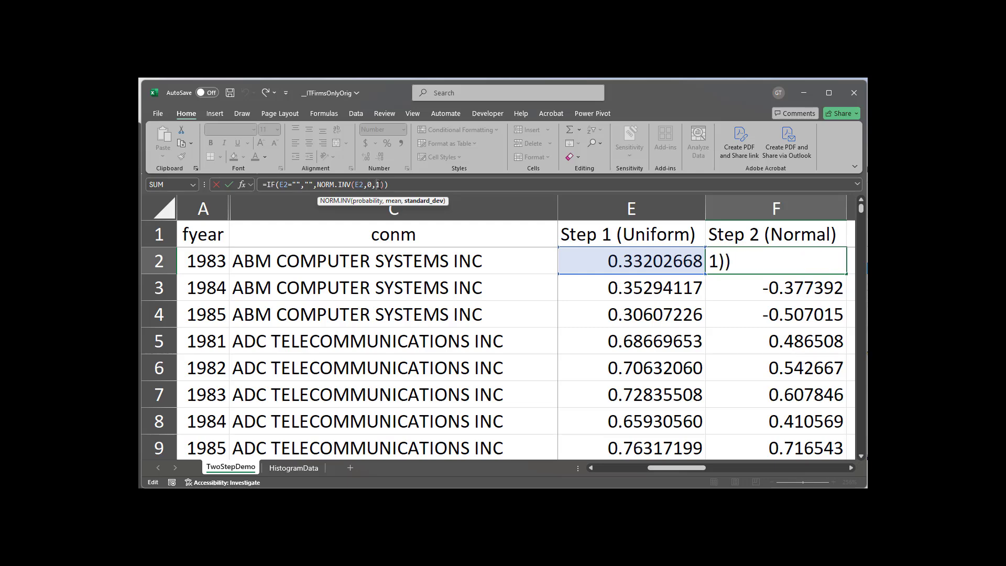
click(399, 186)
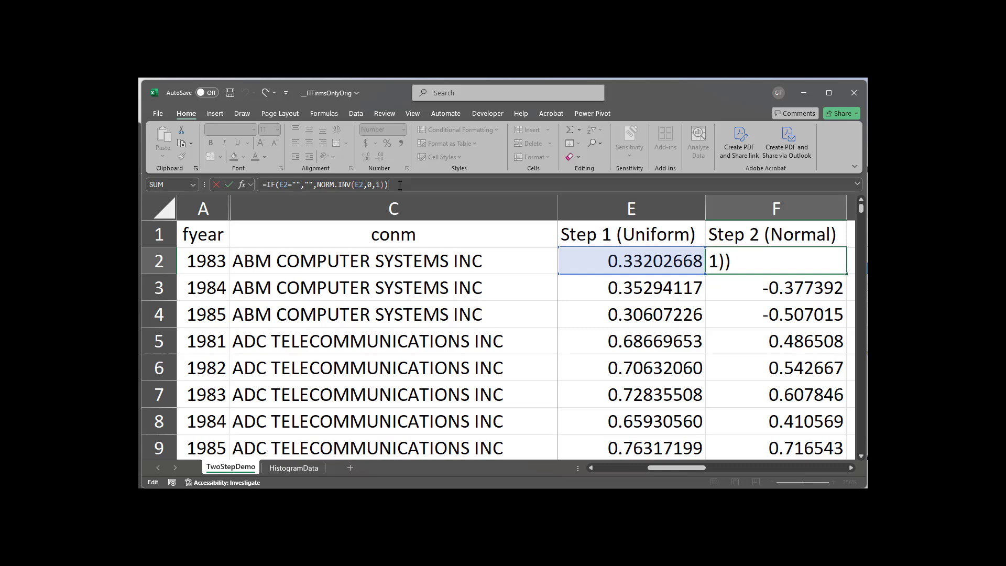
key(Return)
- Reopen the Step 2 (Normal) formula in F2 to review its mean argument, and close it without changes
click(757, 261)
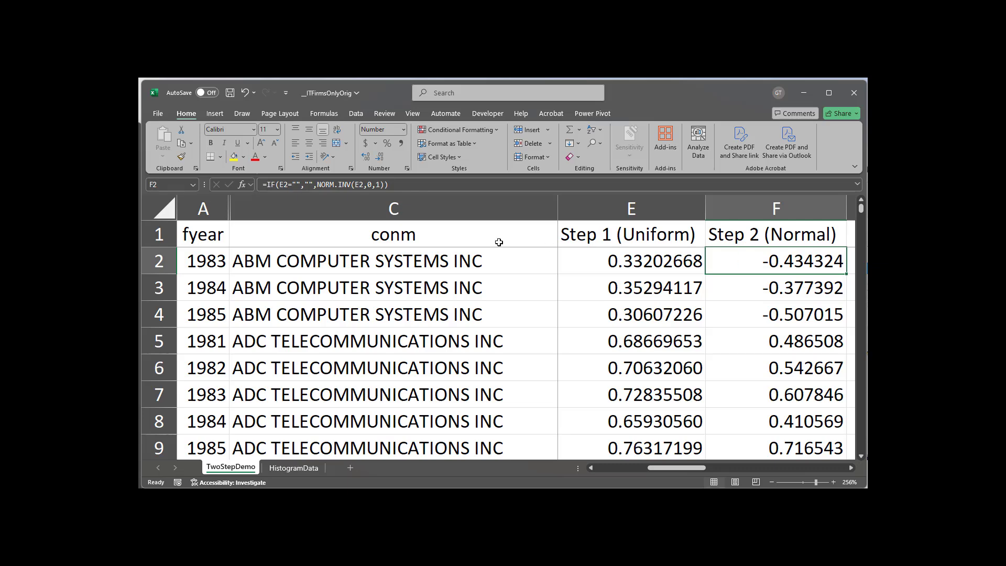
click(370, 185)
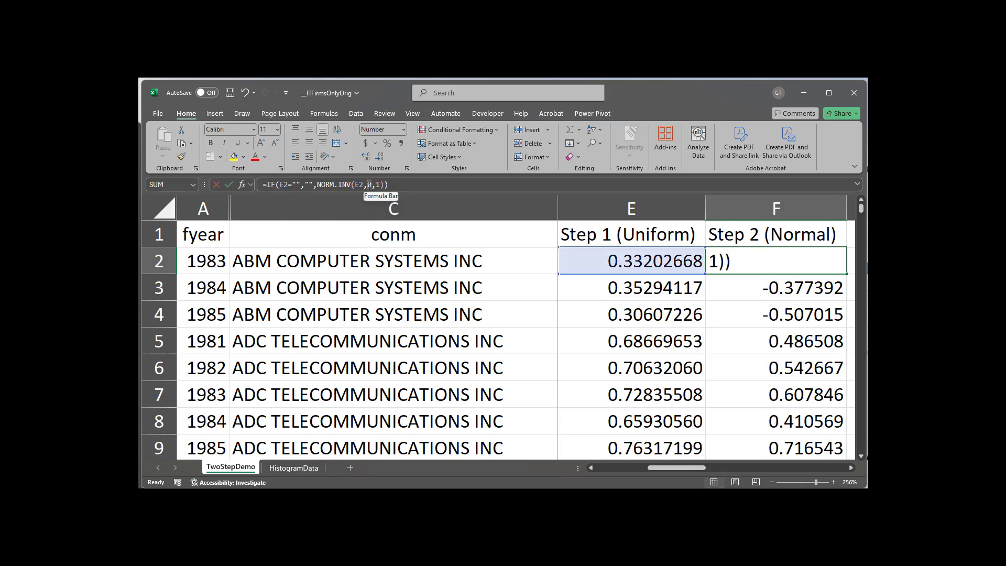
double_click(370, 184)
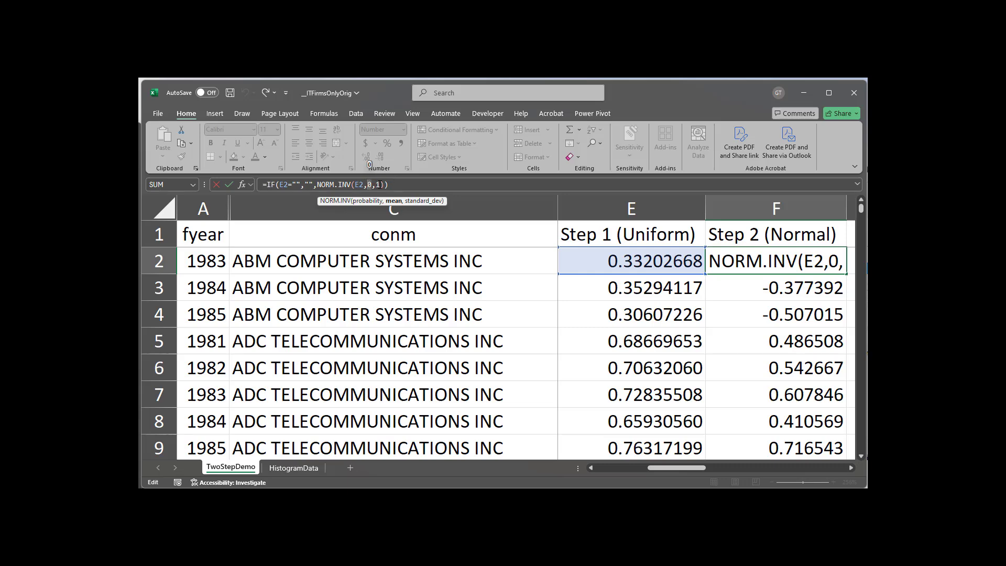
click(402, 183)
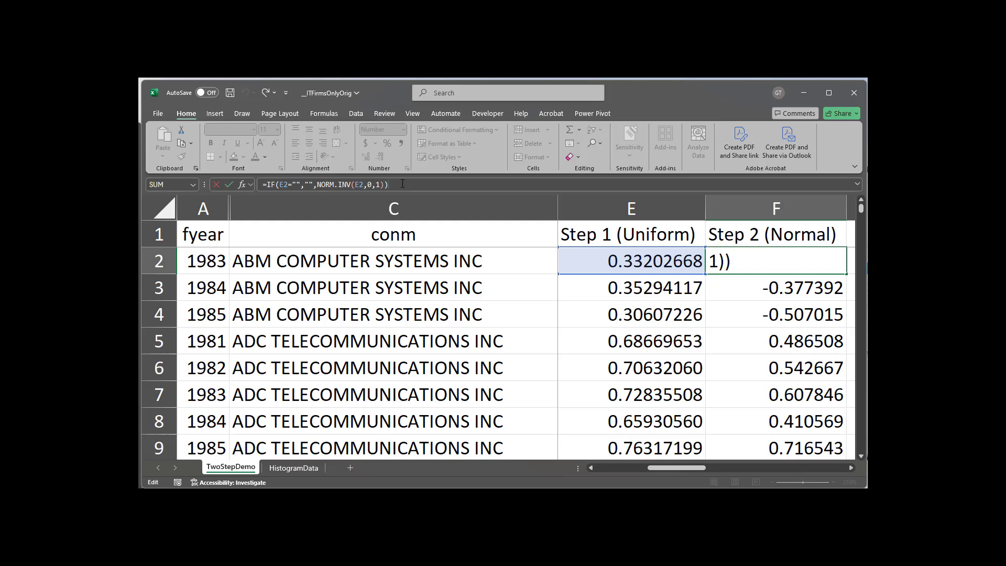
key(Return)
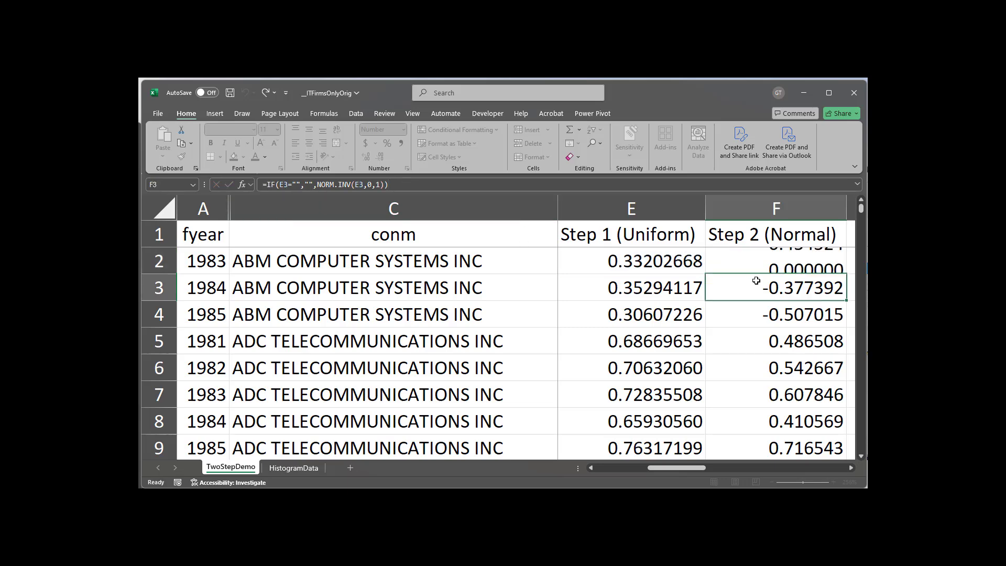
click(753, 260)
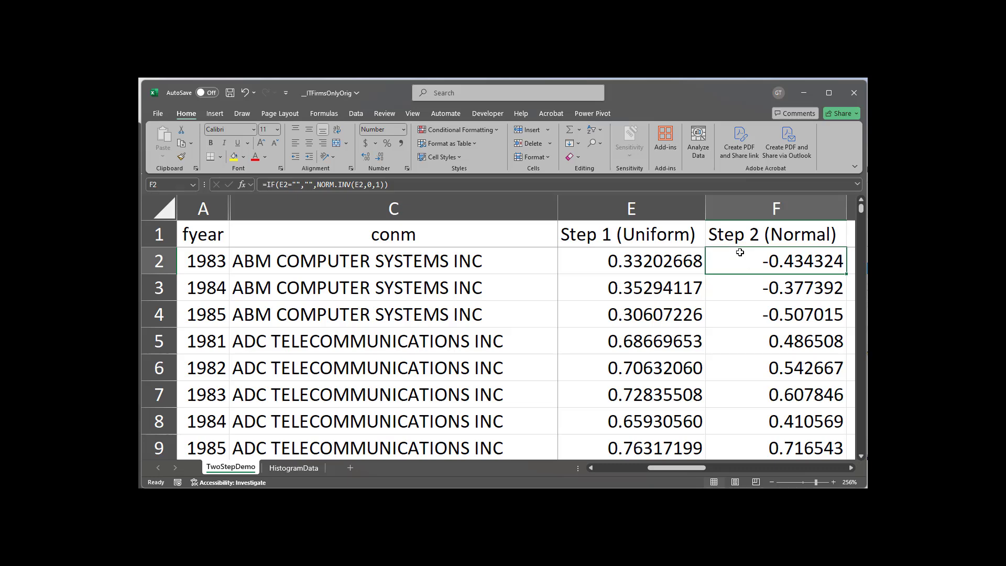
click(749, 281)
click(751, 258)
- Switch to the SPSS Statistics Viewer output and examine the ROA, Step 1 (Uniform) and Step 2 (Normal) histograms
key(alt+Tab)
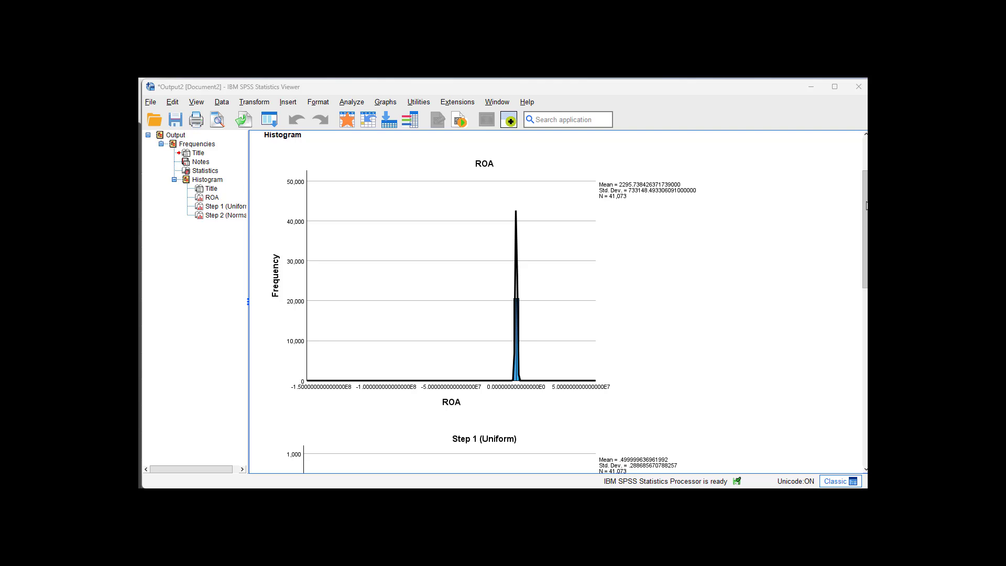
drag(866, 203, 859, 289)
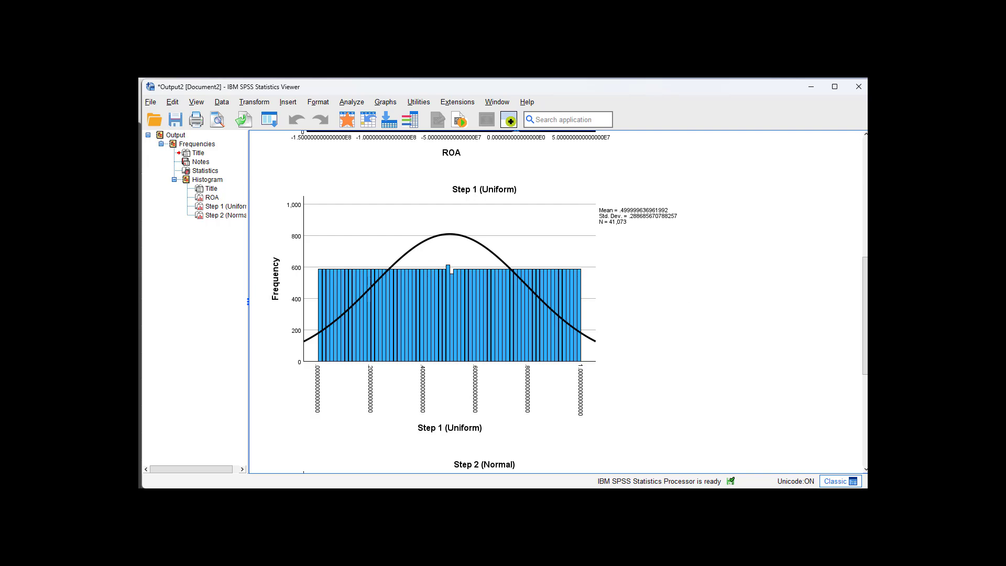
drag(867, 276, 866, 367)
click(468, 241)
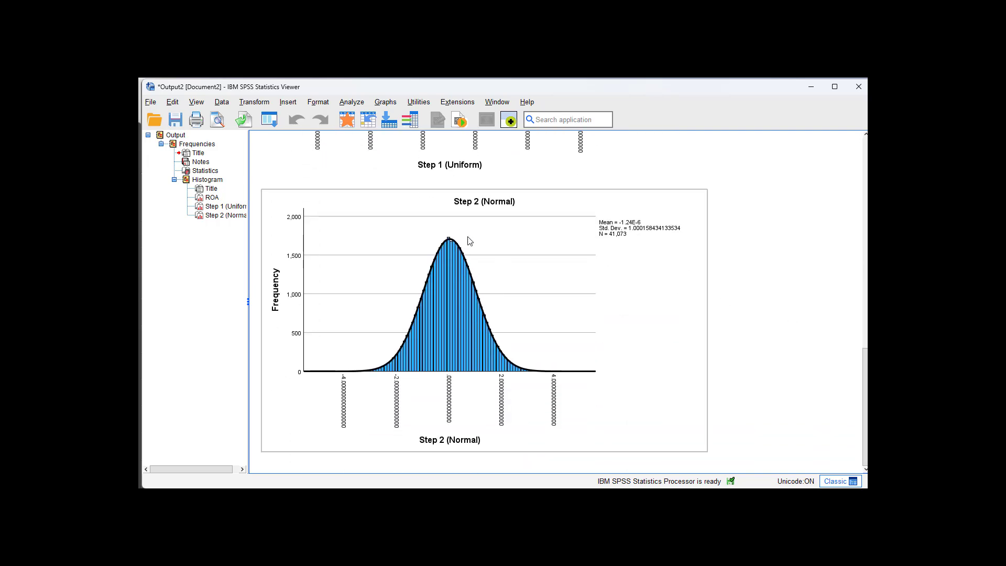